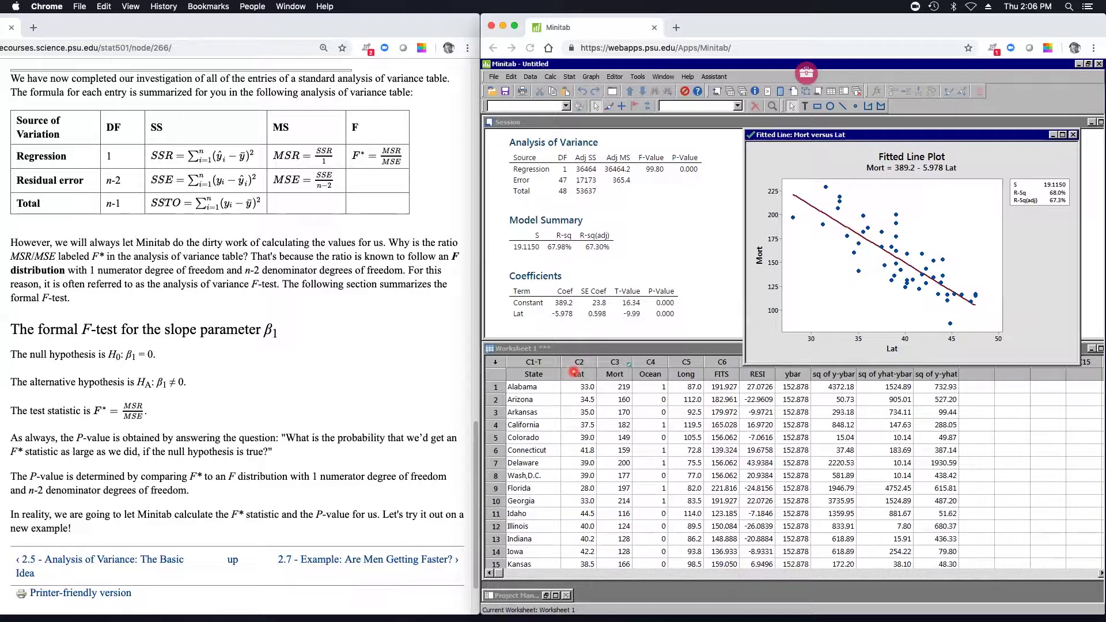
# Examine the analysis of variance output, the fitted line plot and all state rows of the worksheet alongside the course page's ANOVA formulas
pyautogui.click(619, 122)
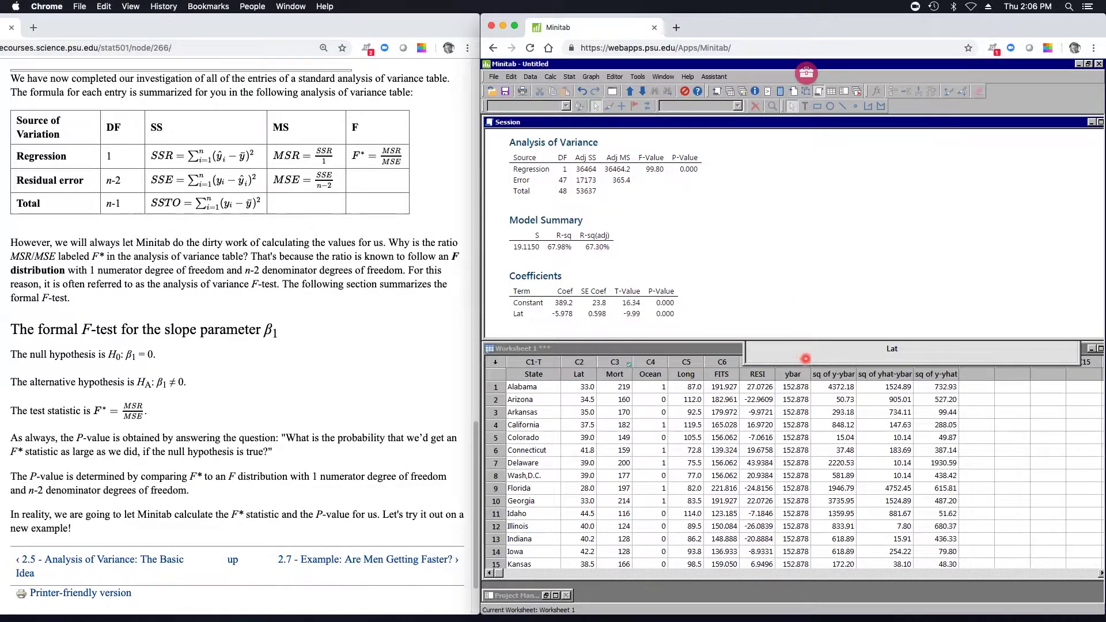
pyautogui.click(805, 357)
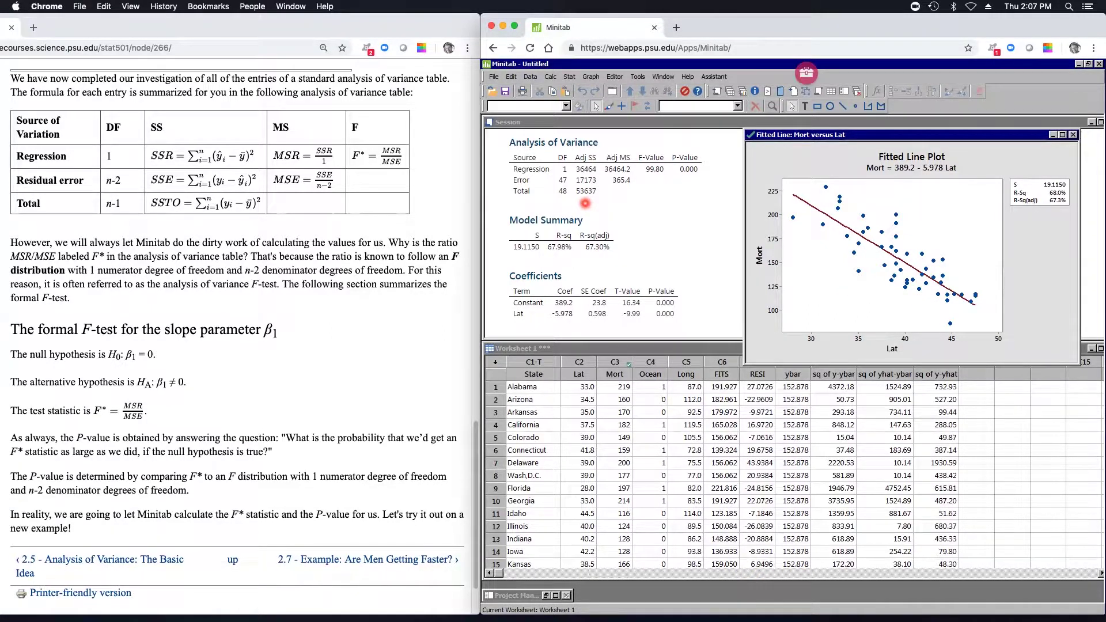
pyautogui.click(588, 168)
pyautogui.click(739, 399)
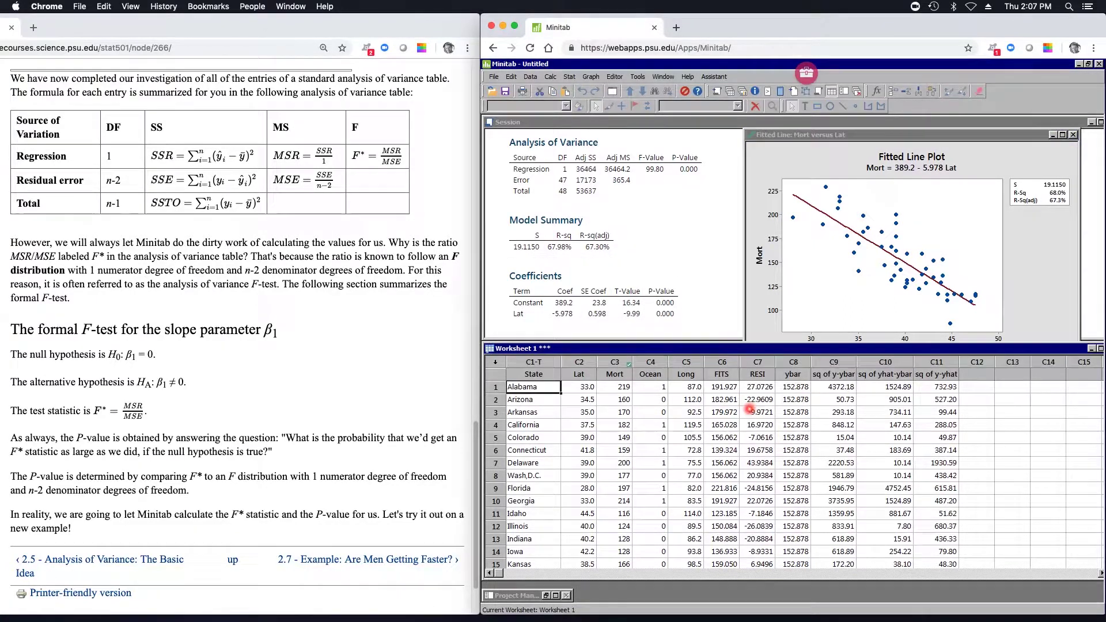
pyautogui.scroll(-3, 751, 450)
pyautogui.scroll(-1, 750, 450)
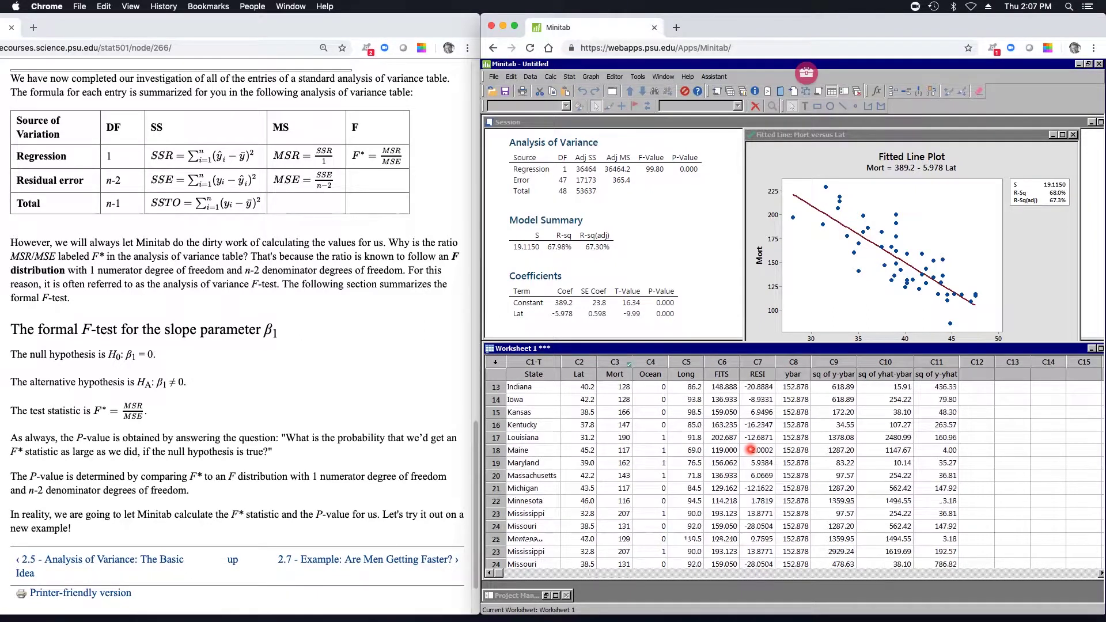
pyautogui.scroll(-5, 751, 450)
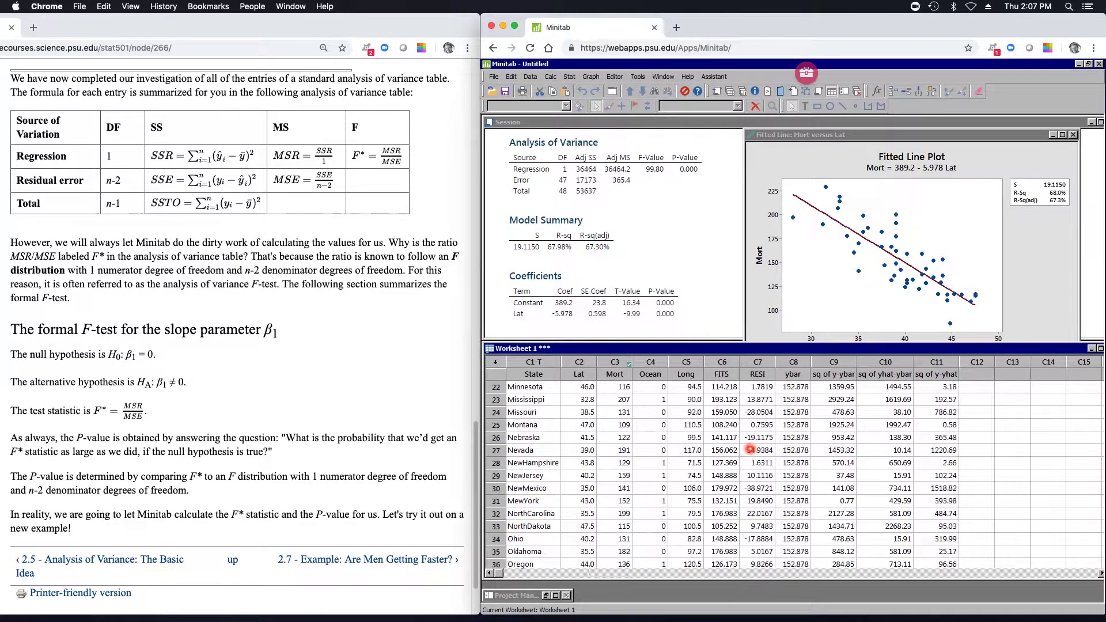
pyautogui.scroll(-4, 751, 450)
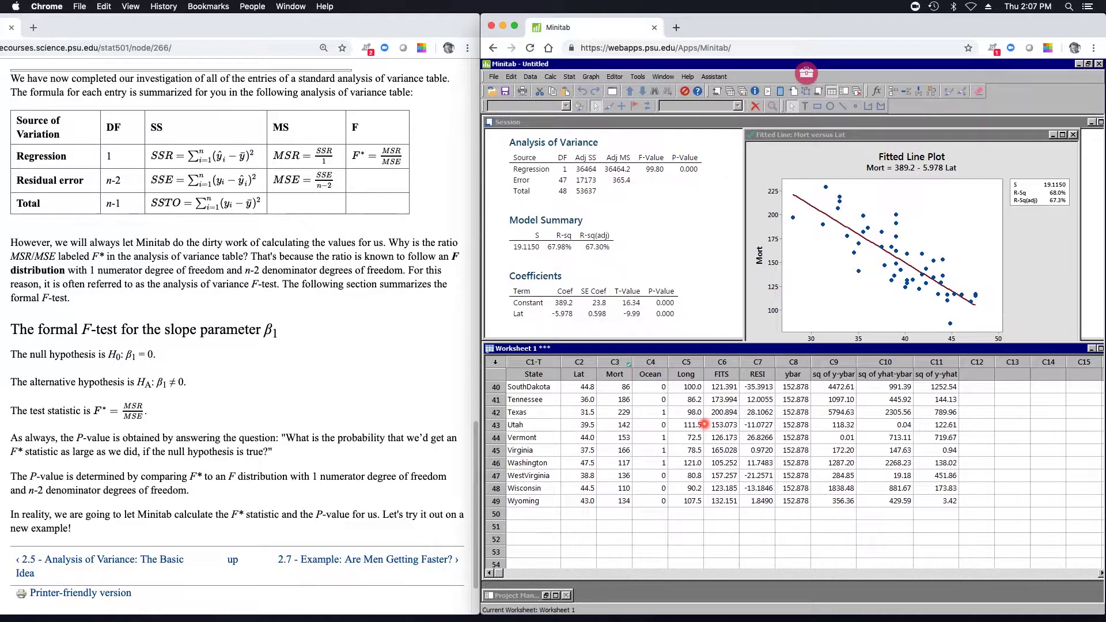
pyautogui.scroll(11, 704, 425)
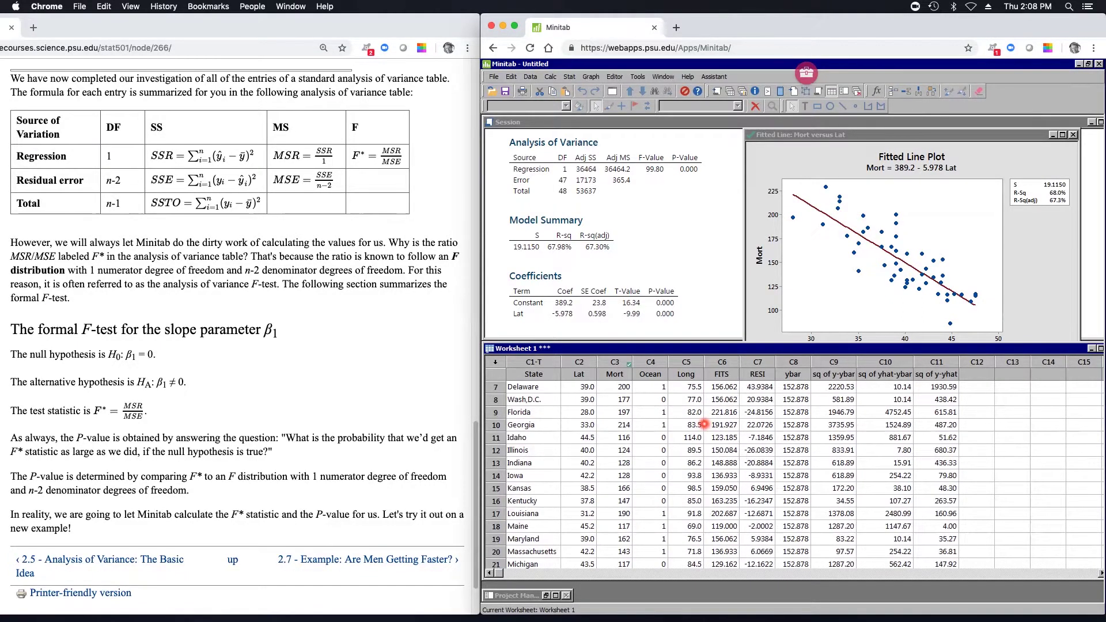
pyautogui.scroll(2, 704, 425)
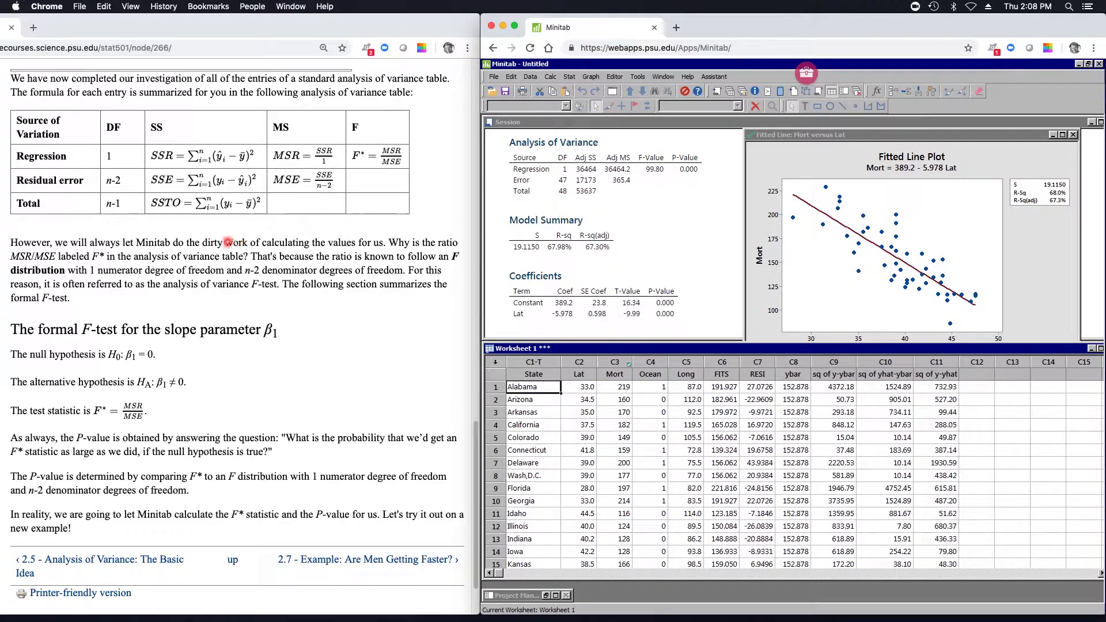
pyautogui.click(224, 241)
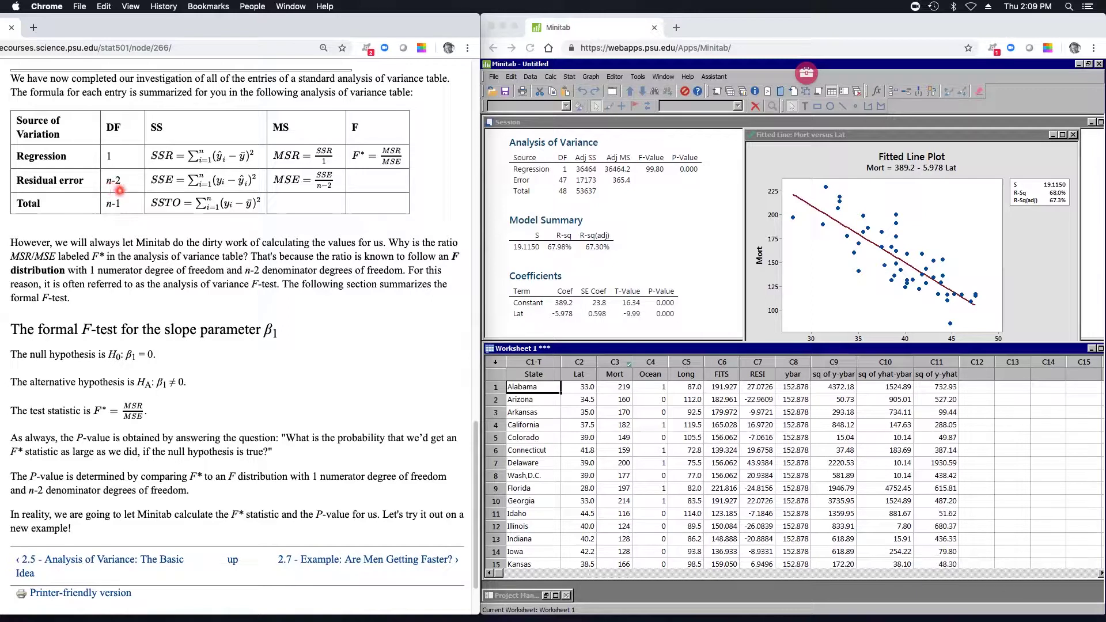
pyautogui.moveTo(564, 190)
pyautogui.mouseDown()
pyautogui.moveTo(362, 193)
pyautogui.moveTo(563, 189)
pyautogui.mouseUp()
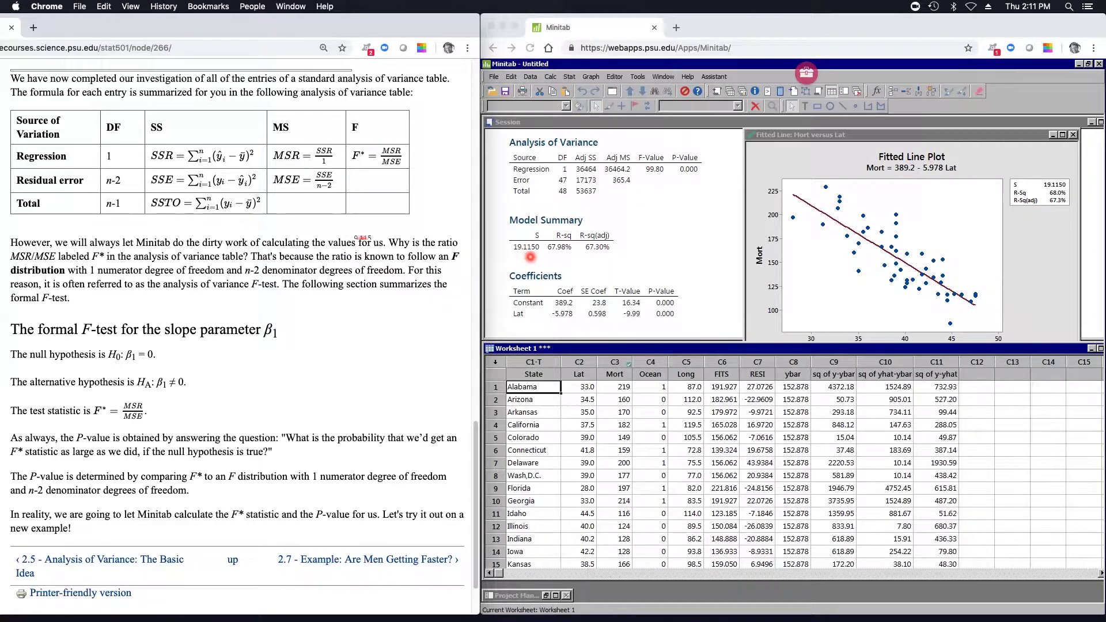
# Calculate the square root of the error mean square with the expression sqrt(365.4), storing the result in variable s
pyautogui.click(671, 345)
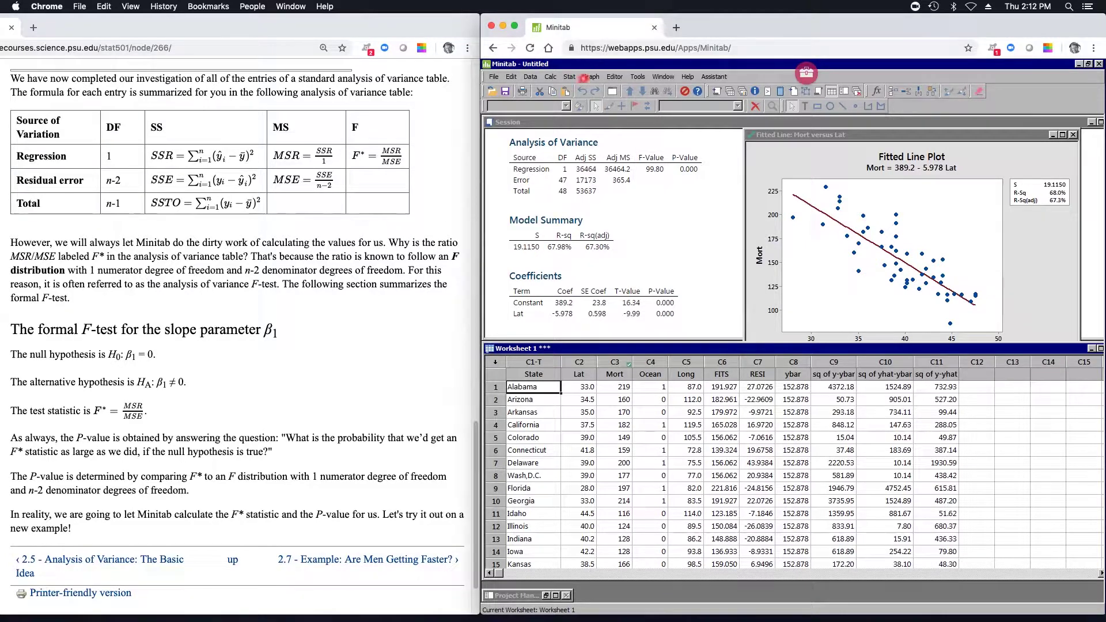
pyautogui.click(550, 77)
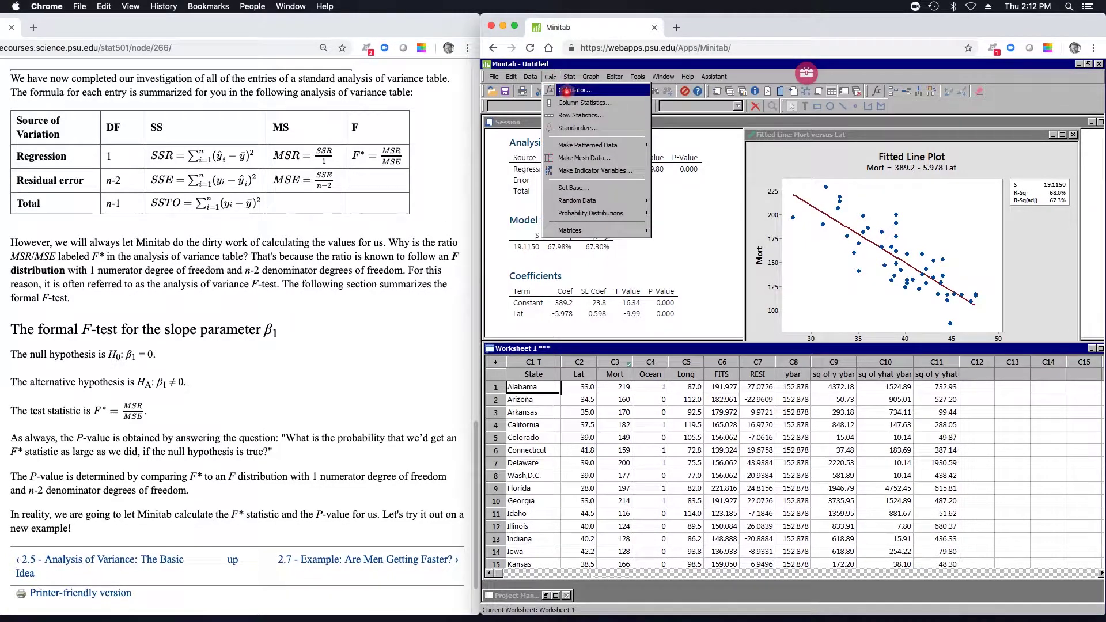
pyautogui.click(566, 90)
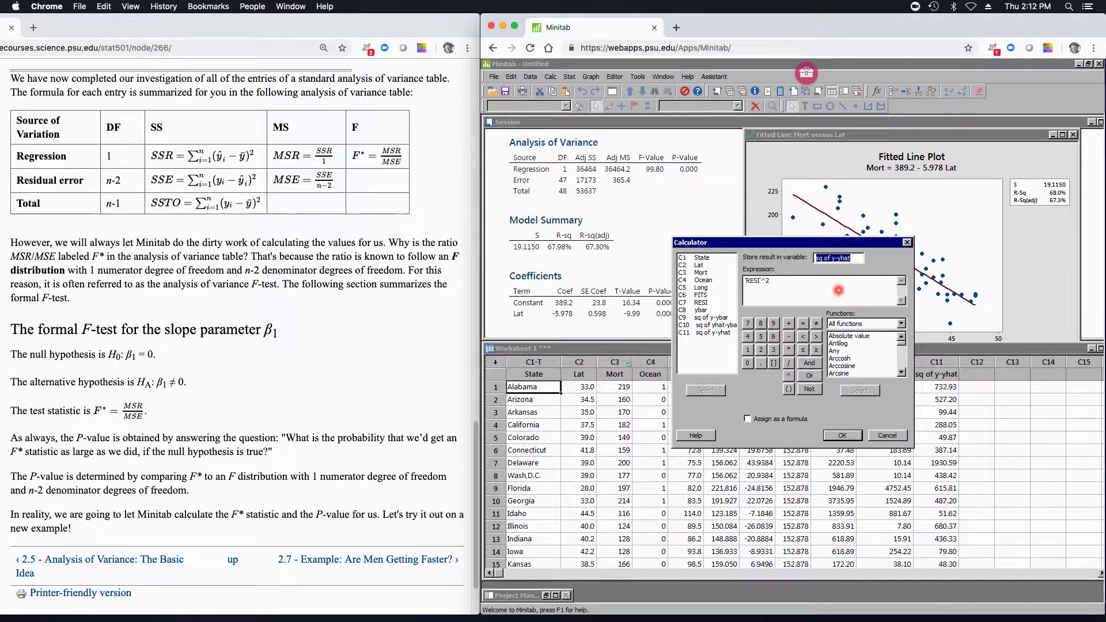
pyautogui.write('s')
pyautogui.tripleClick(785, 283)
pyautogui.write('sqrt')
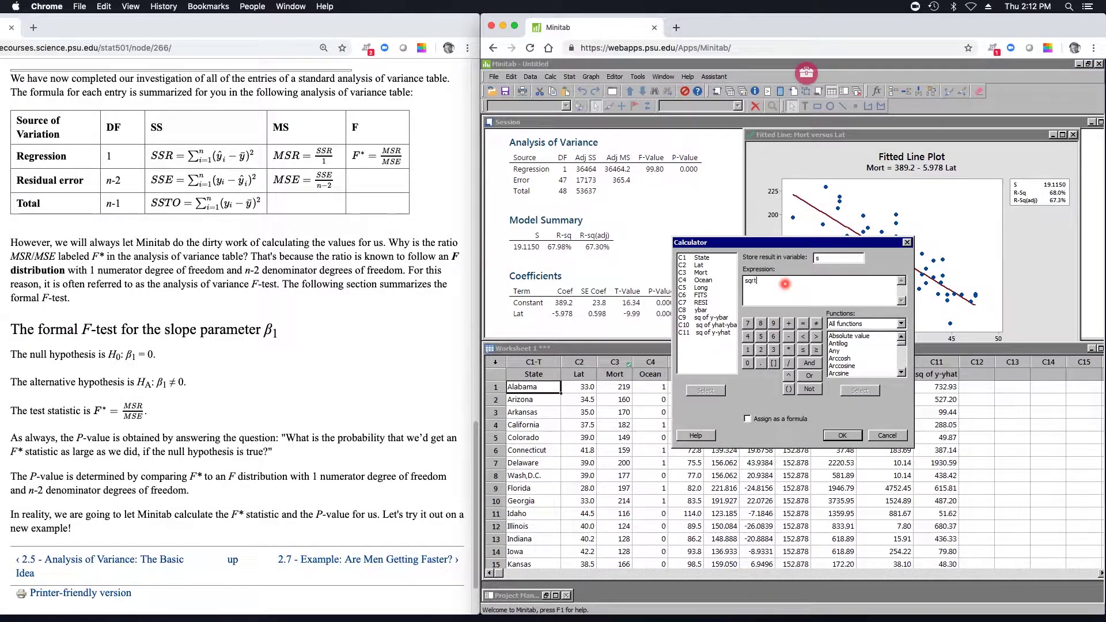
pyautogui.write('(365.4')
pyautogui.click(842, 436)
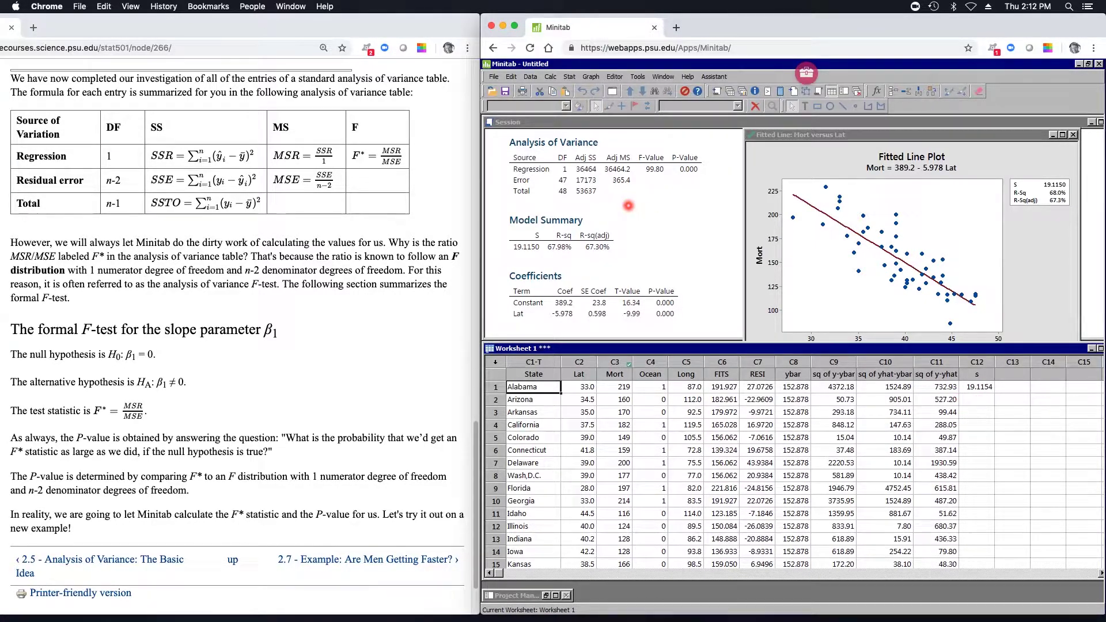
# Calculate the F statistic as MSR over MSE with the expression 36464.2/365.4, storing the result in variable F
pyautogui.click(297, 153)
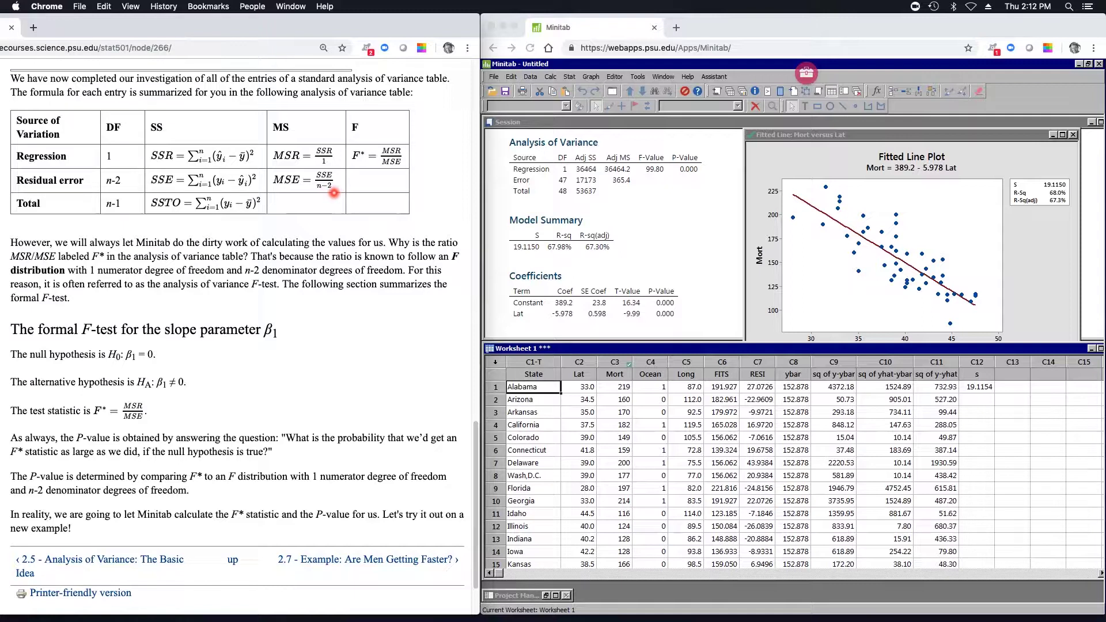
pyautogui.click(654, 182)
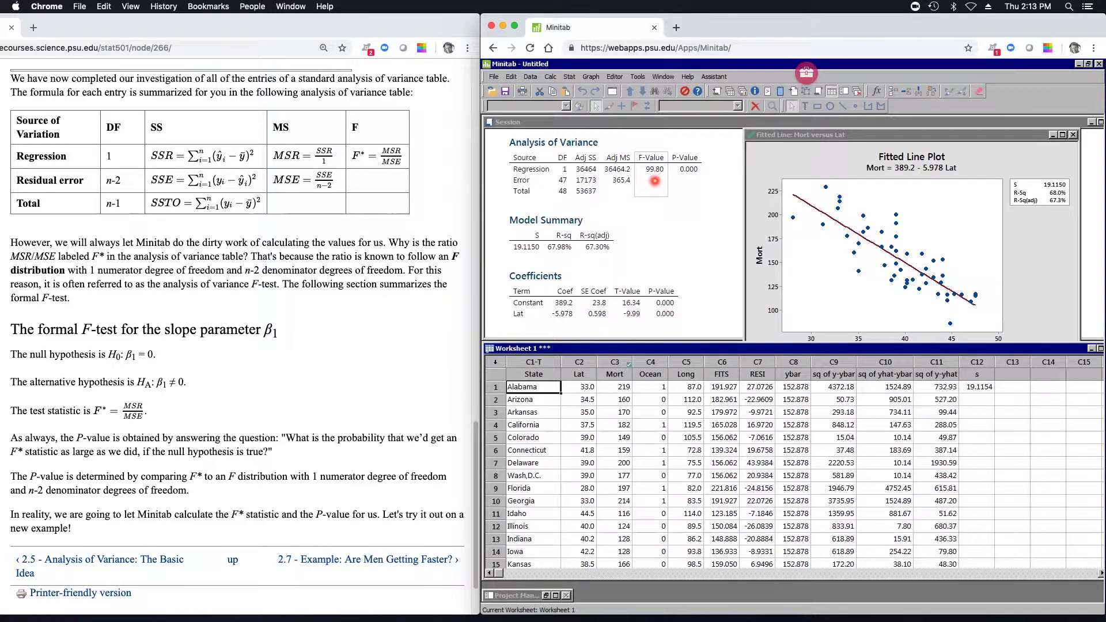
pyautogui.click(617, 175)
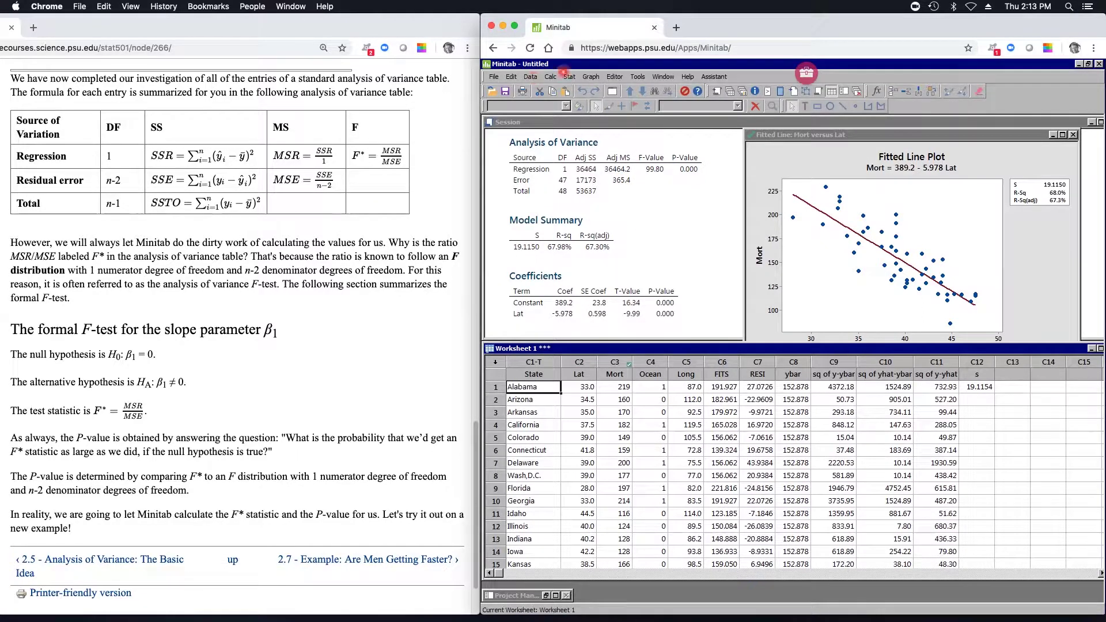
pyautogui.click(550, 76)
pyautogui.click(562, 89)
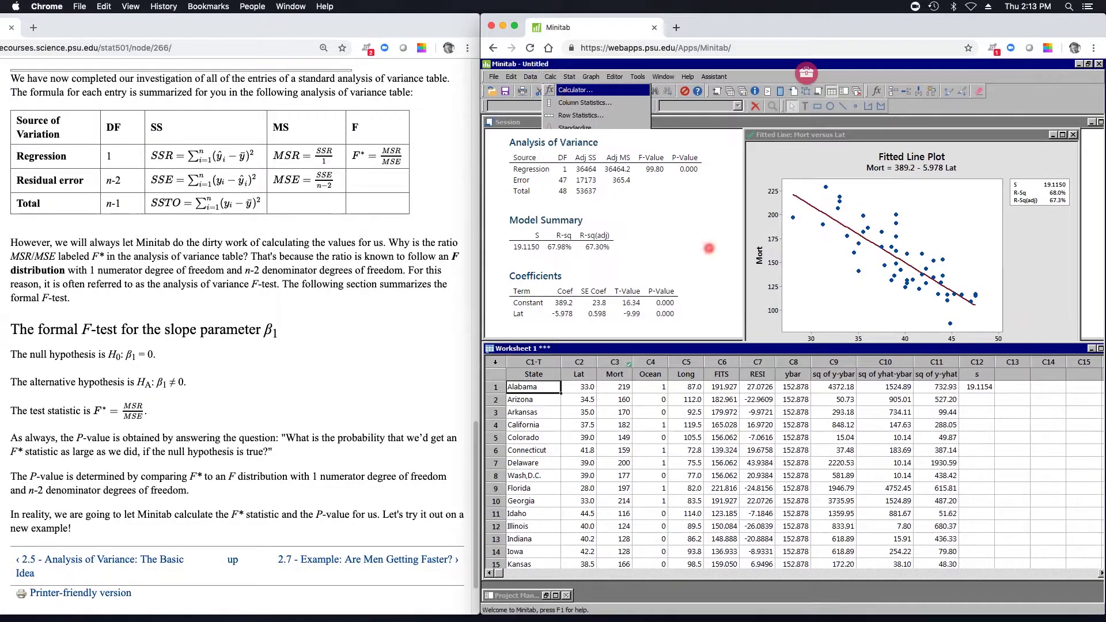
pyautogui.write('F')
pyautogui.press('Tab')
pyautogui.click(830, 282)
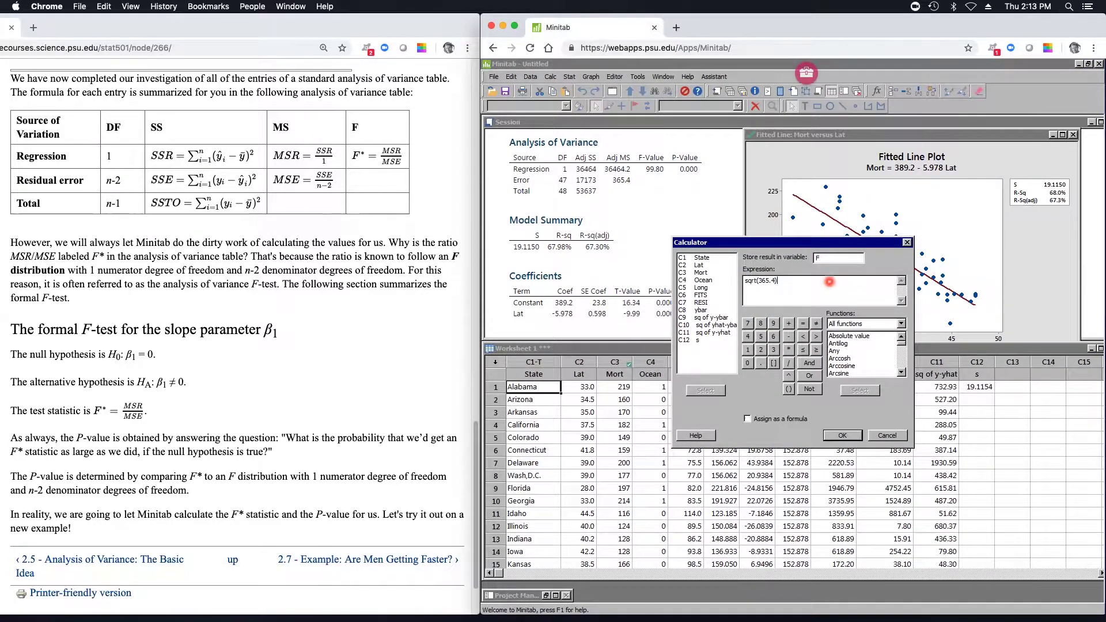
pyautogui.moveTo(830, 281); pyautogui.dragTo(741, 280)
pyautogui.press('BackSpace')
pyautogui.write('36')
pyautogui.write('464.2/365.4')
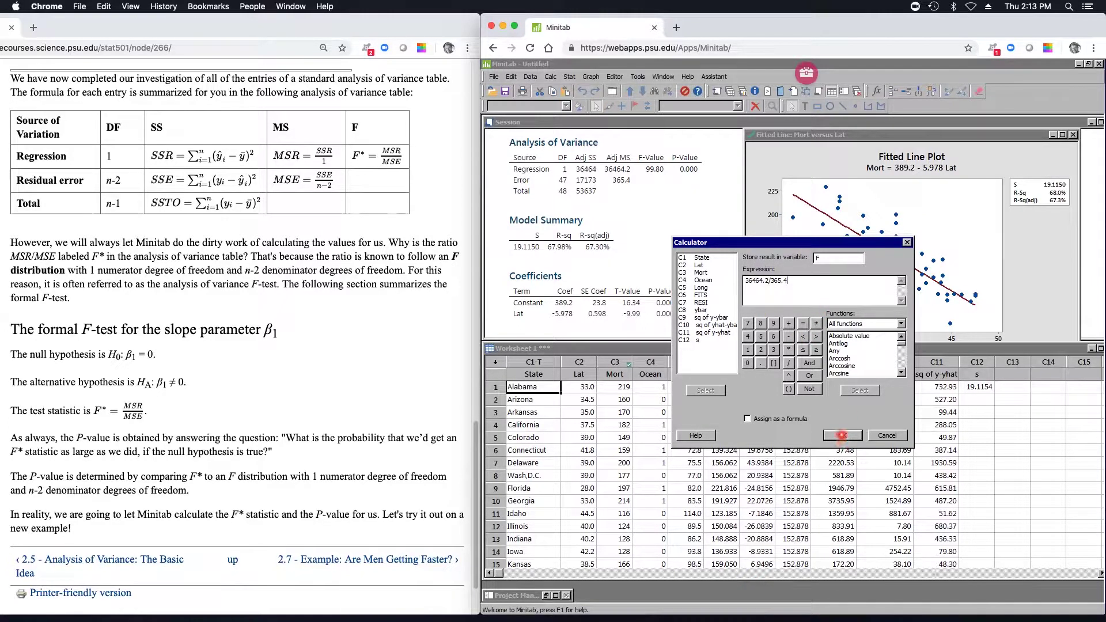
pyautogui.click(845, 440)
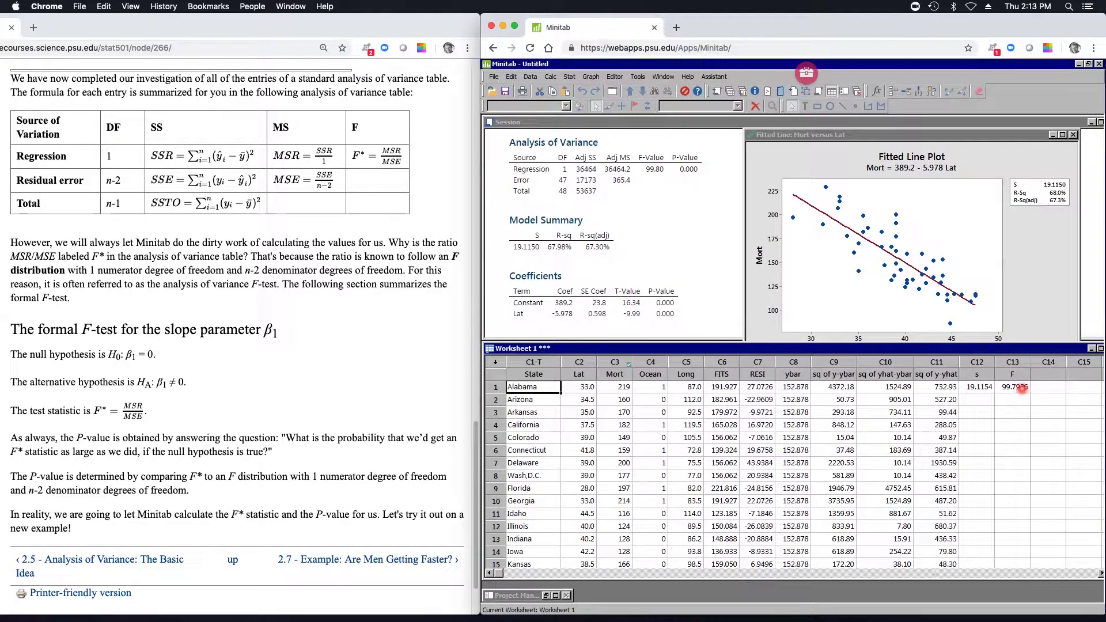
pyautogui.click(1014, 387)
# Compute the cumulative probability of an F distribution with 1 numerator and 47 denominator degrees of freedom at the input constant 99.8
pyautogui.click(375, 169)
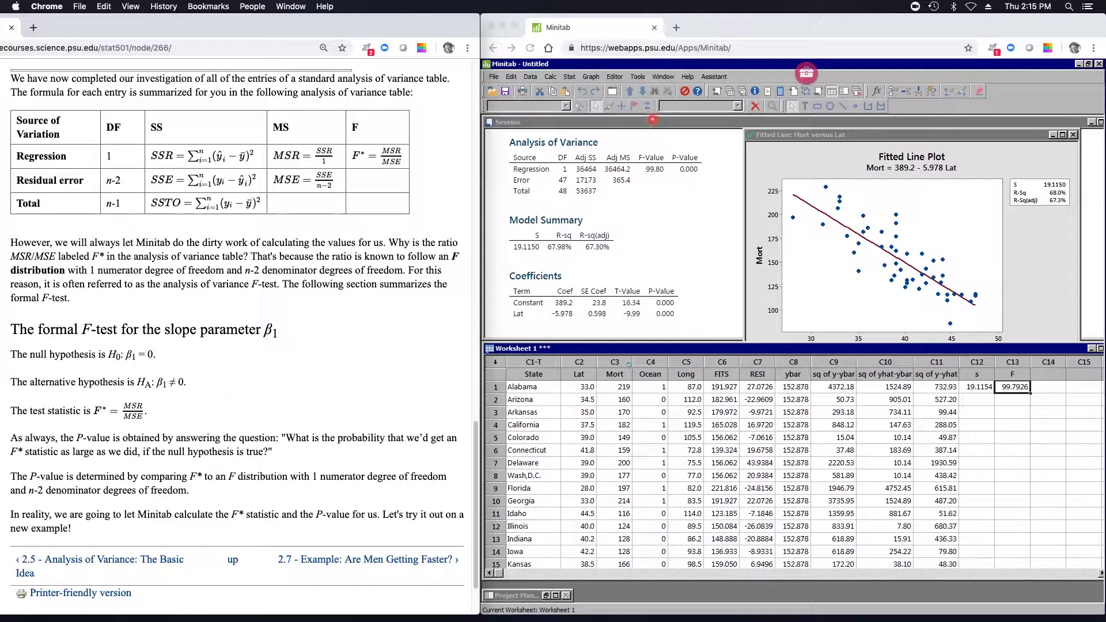
pyautogui.click(652, 119)
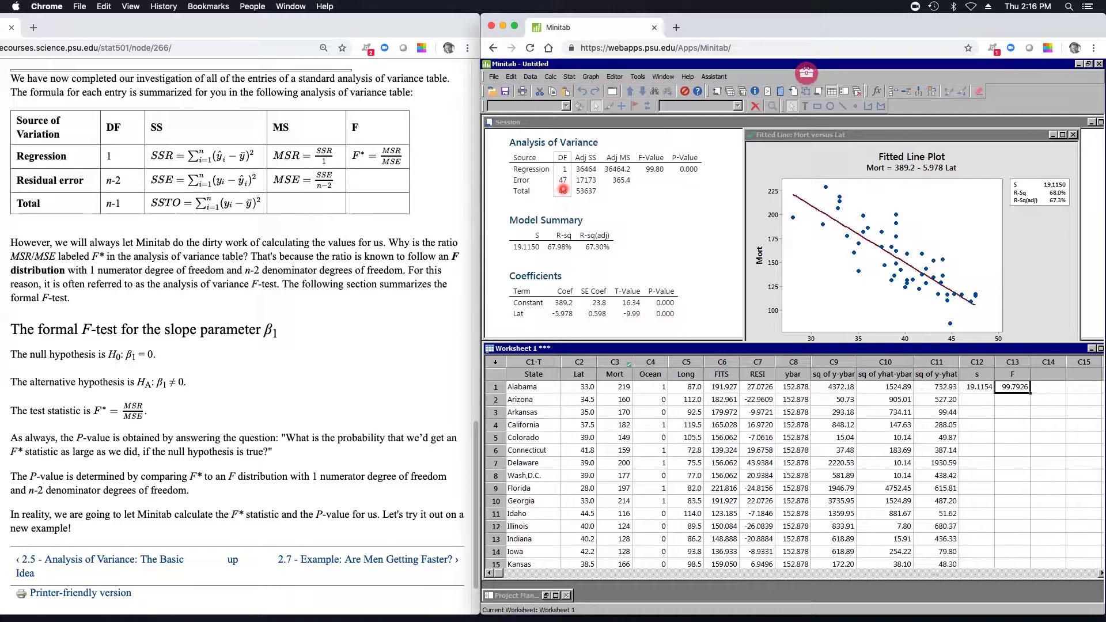
pyautogui.click(562, 152)
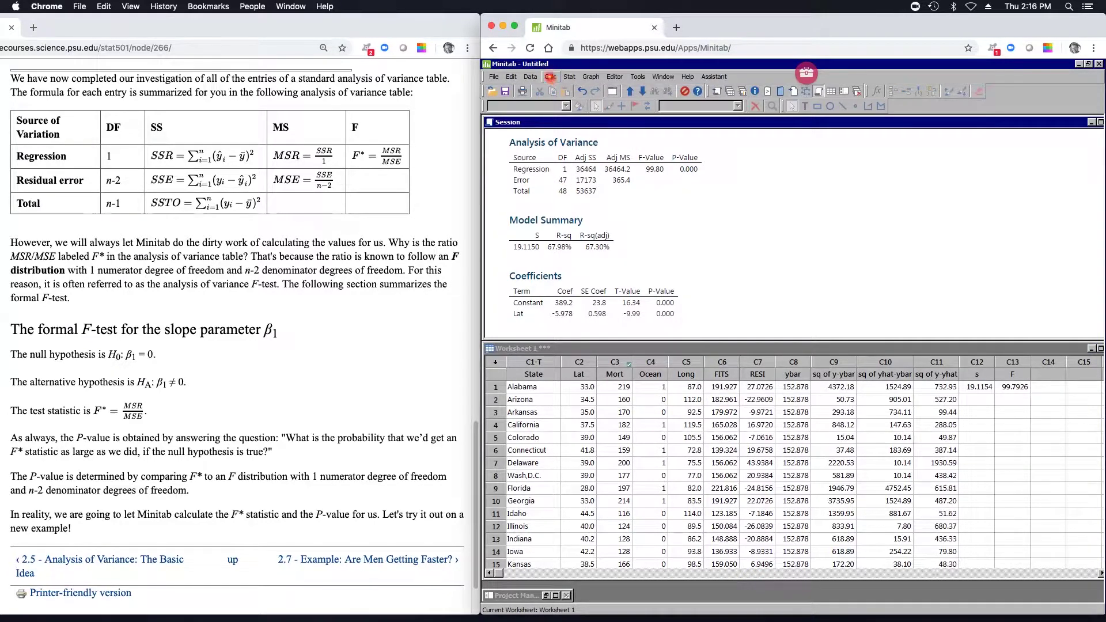
pyautogui.click(550, 77)
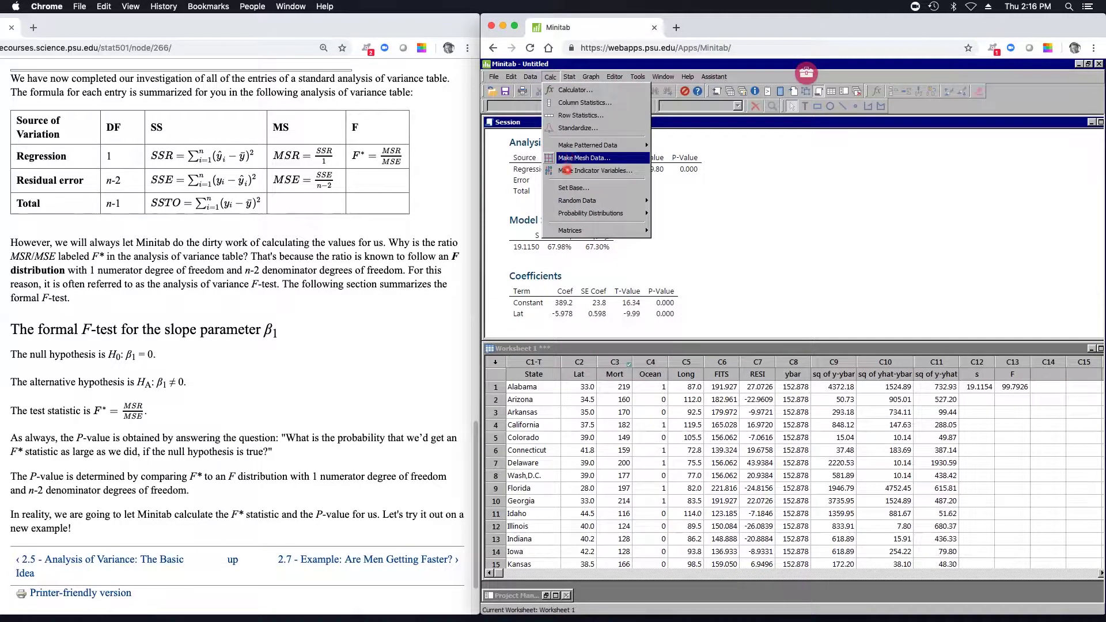
pyautogui.moveTo(587, 213)
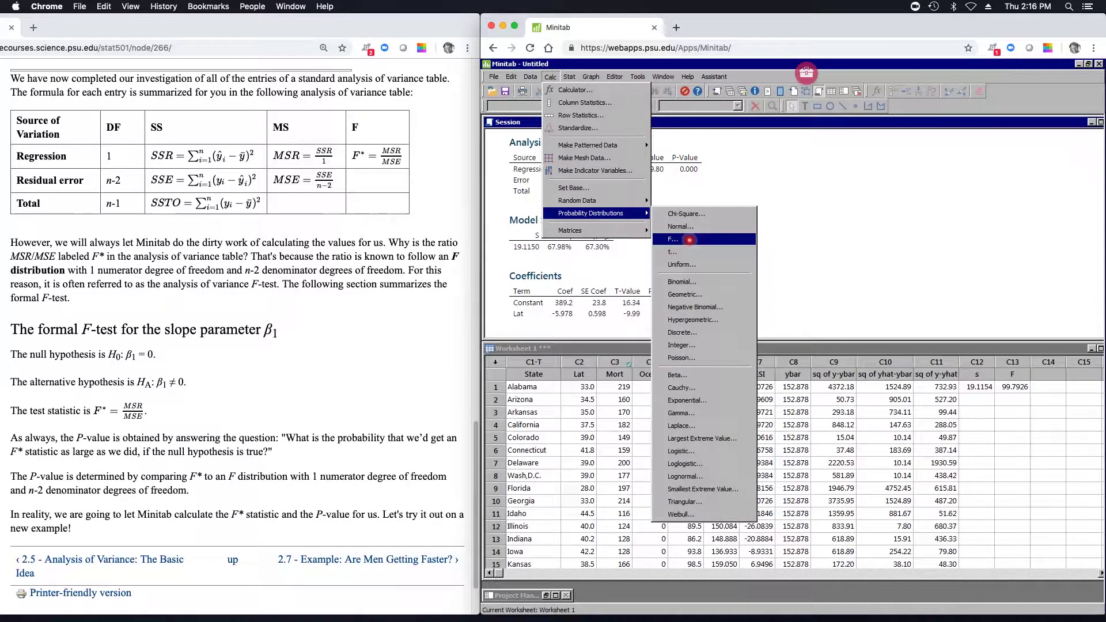
pyautogui.click(689, 240)
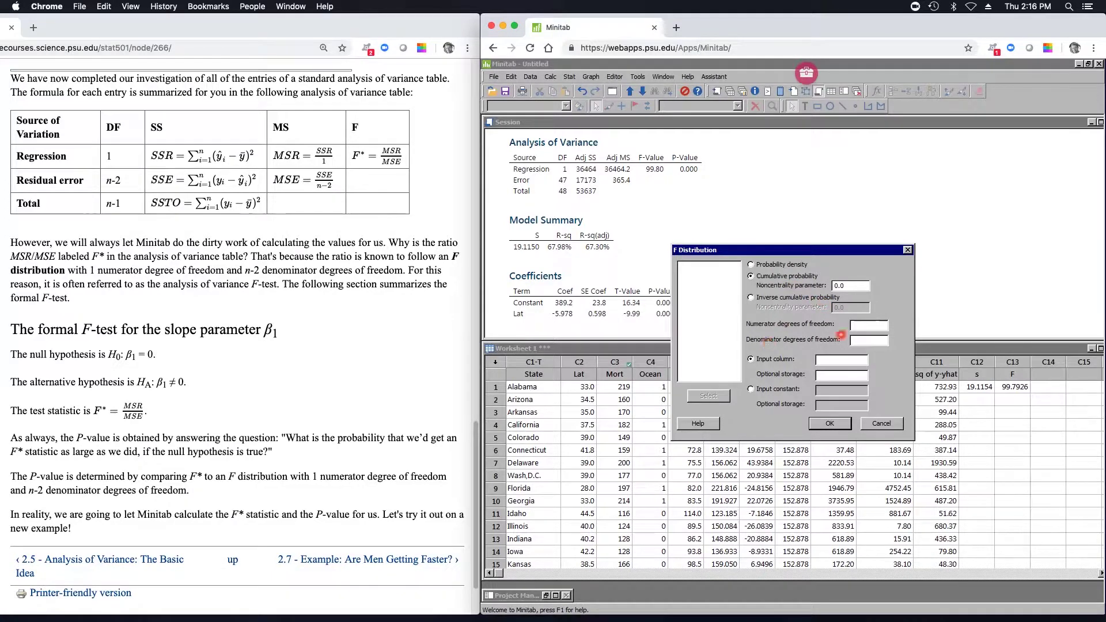
pyautogui.write('1')
pyautogui.click(877, 341)
pyautogui.write('47')
pyautogui.click(751, 389)
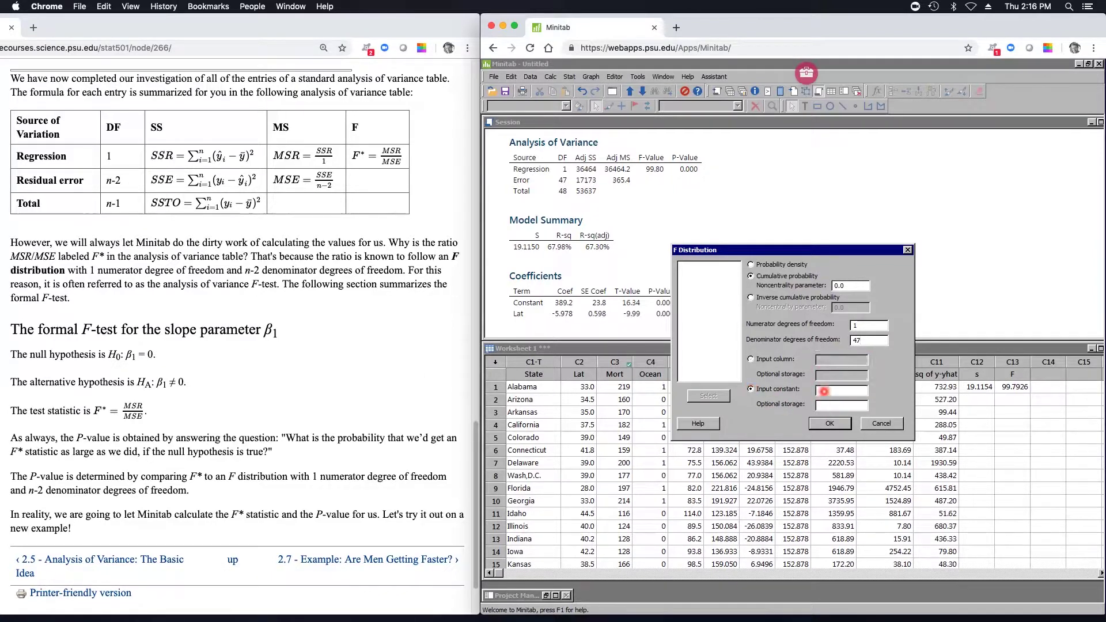
pyautogui.write('99.8')
pyautogui.click(931, 407)
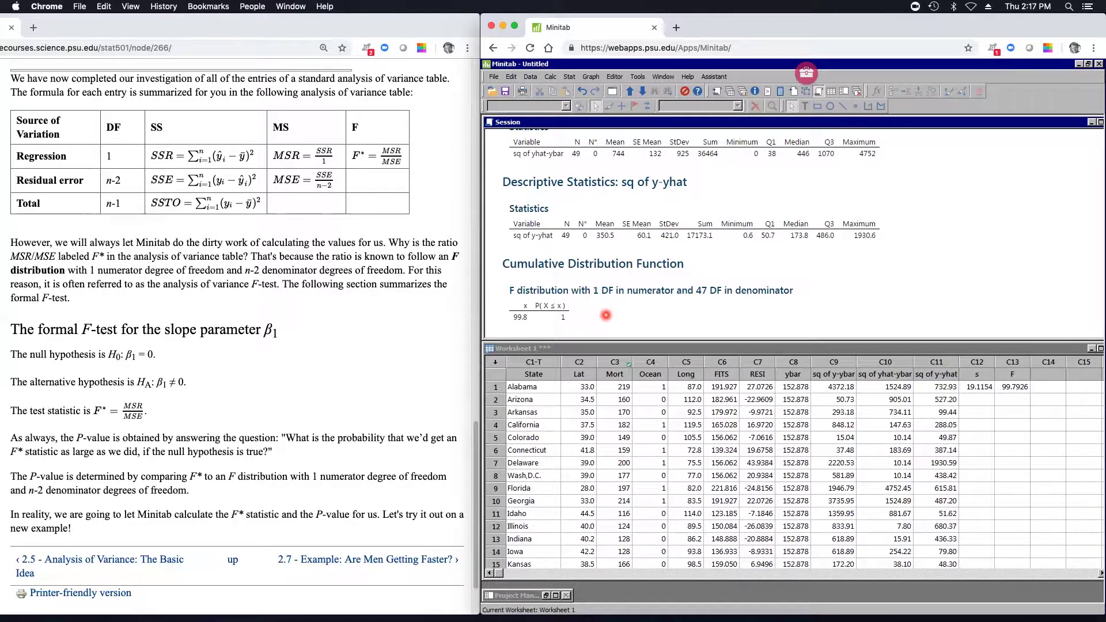
# Compare the P-value in the Mort versus Lat analysis of variance table with the cumulative distribution function result in the session output
pyautogui.click(859, 234)
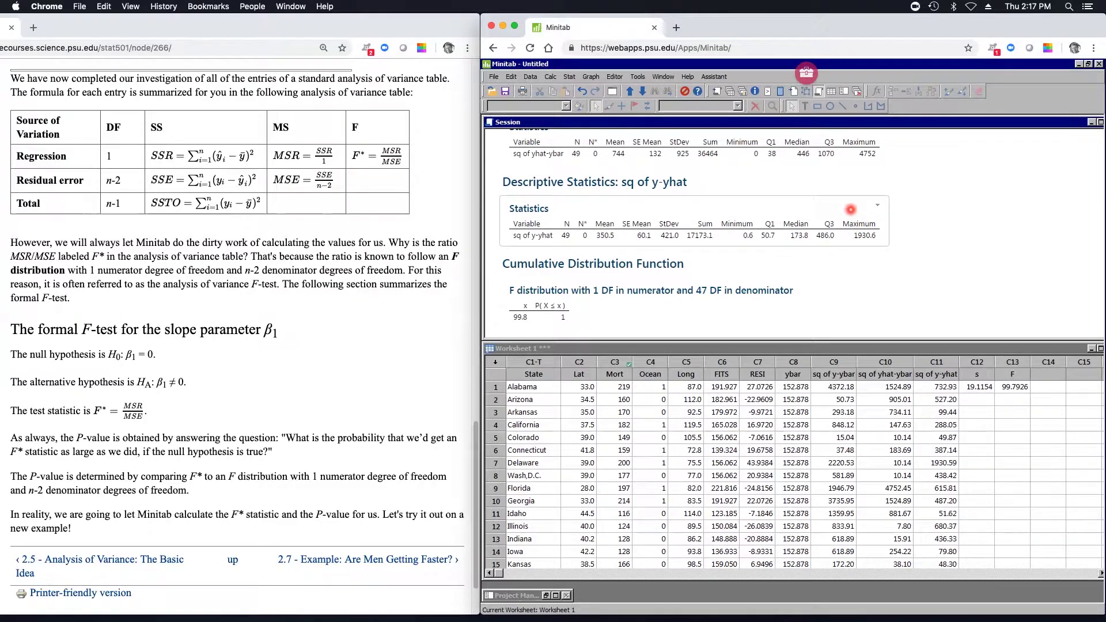
pyautogui.scroll(3, 850, 209)
pyautogui.scroll(3, 851, 210)
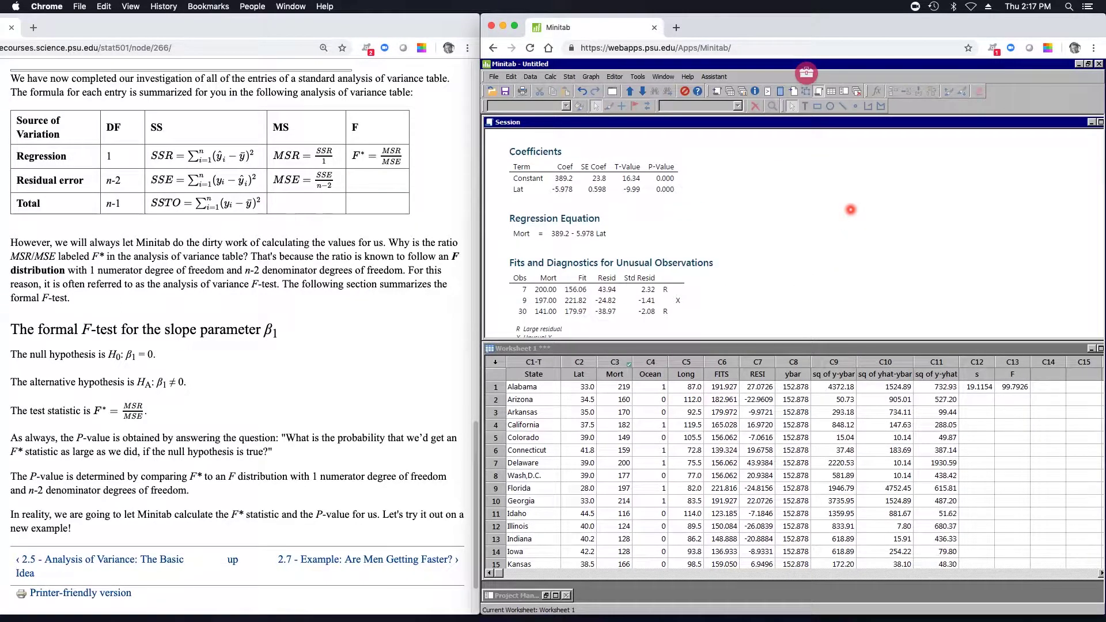
pyautogui.scroll(2, 850, 210)
pyautogui.scroll(1, 851, 210)
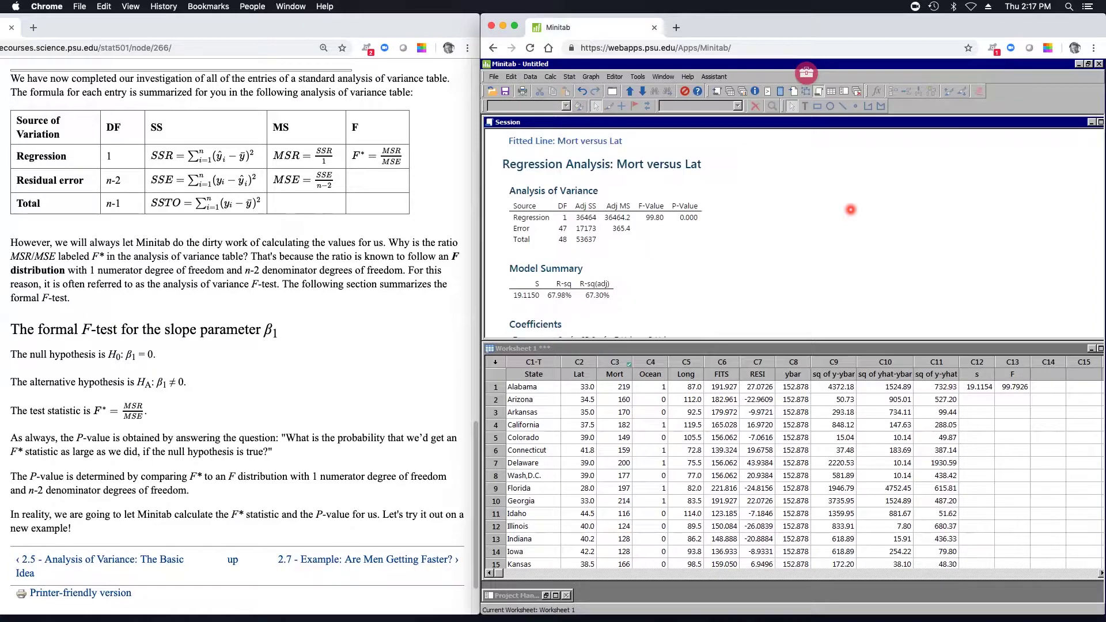
pyautogui.click(685, 229)
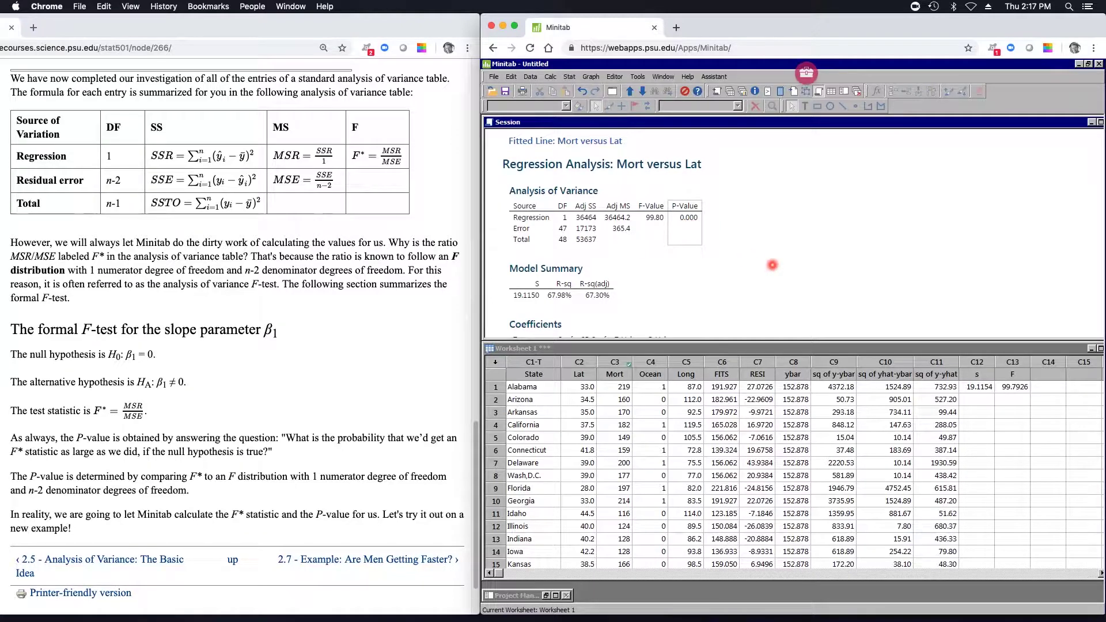
pyautogui.scroll(-10, 771, 262)
pyautogui.scroll(-6, 771, 262)
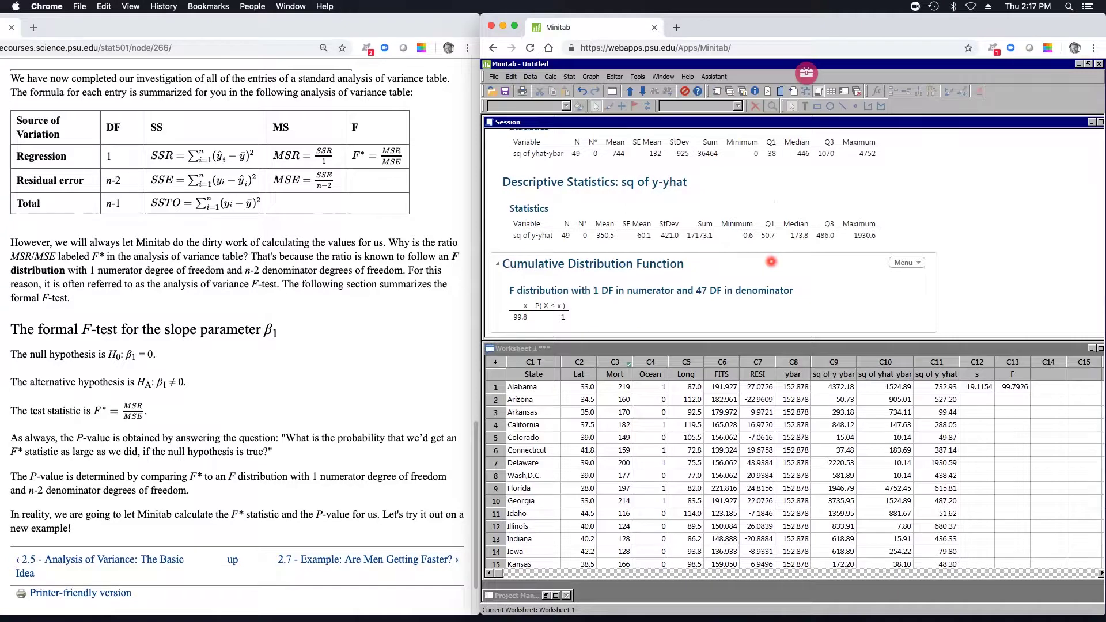